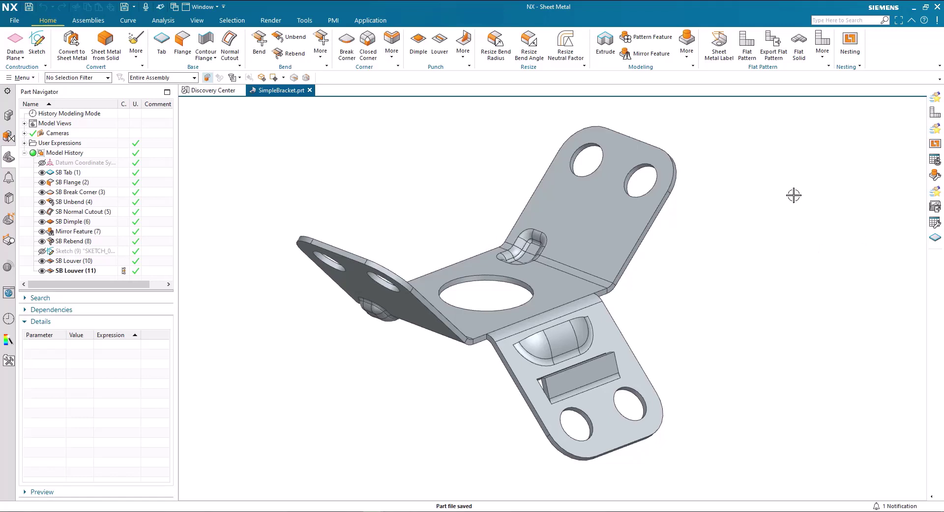
# Step: Create a flat pattern of the bracket with its central large-hole face as the upward face
pyautogui.click(748, 53)
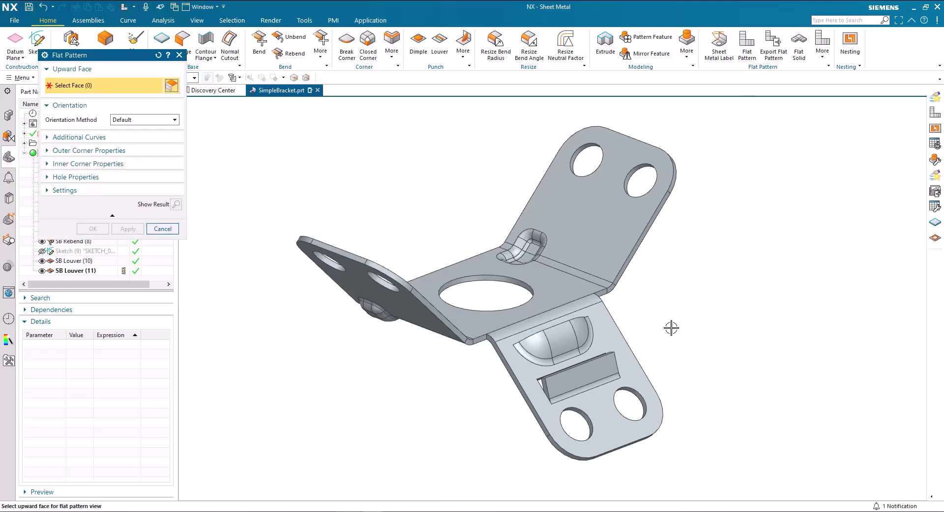
pyautogui.click(558, 288)
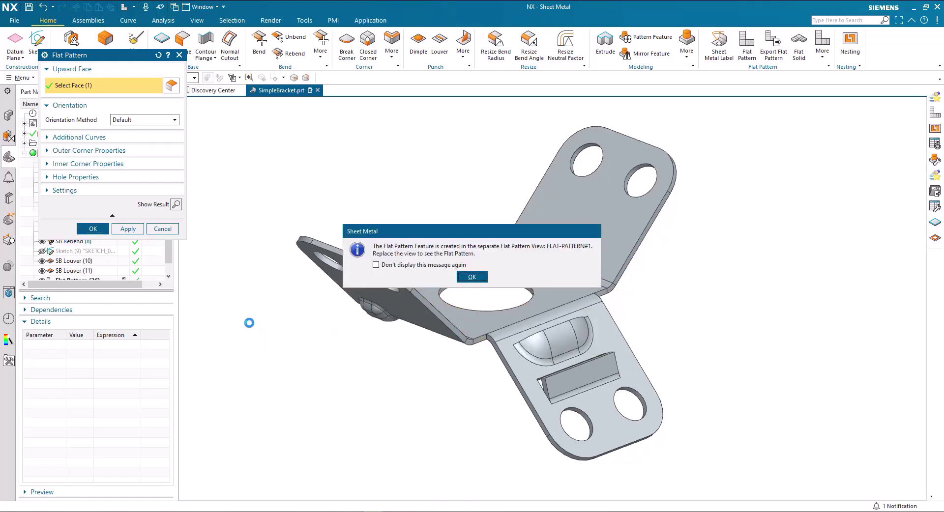
# Step: Finish the flat pattern and display the FLAT-PATTERN#1 model view
pyautogui.press('Return')
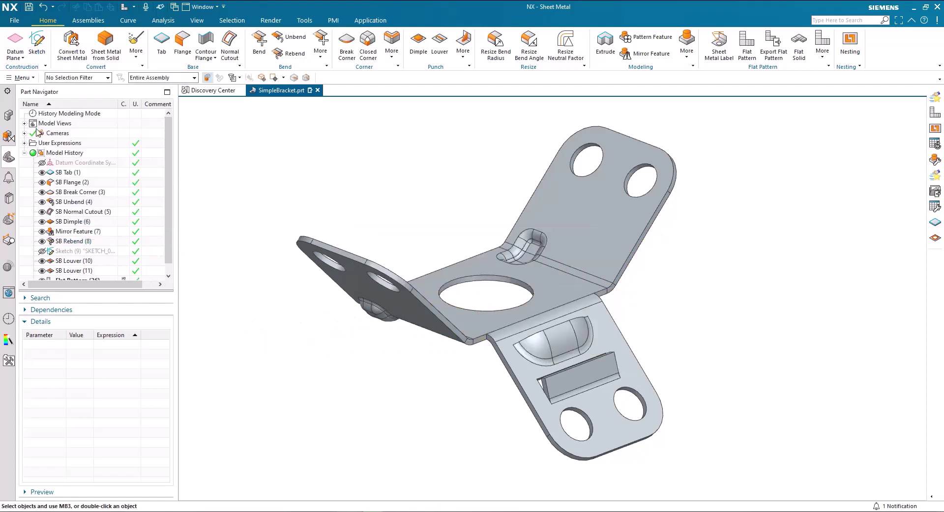
pyautogui.click(25, 124)
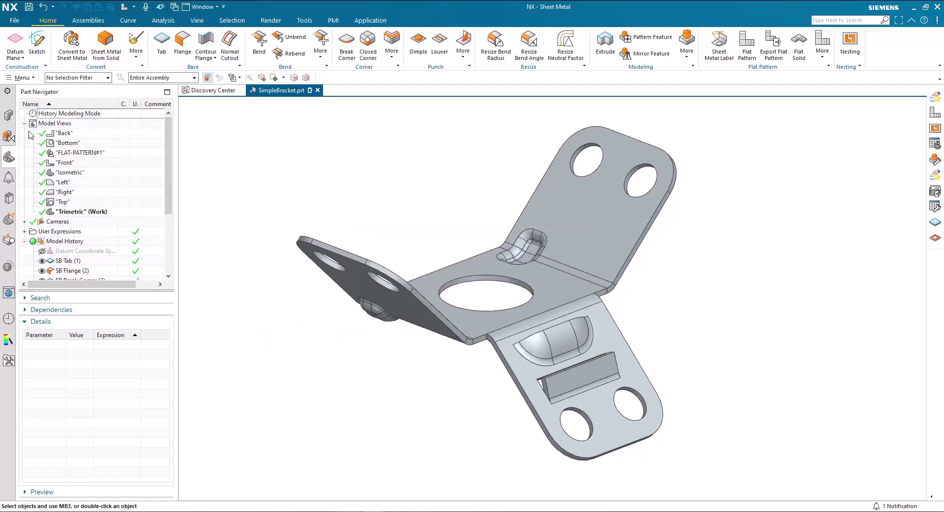
pyautogui.doubleClick(62, 153)
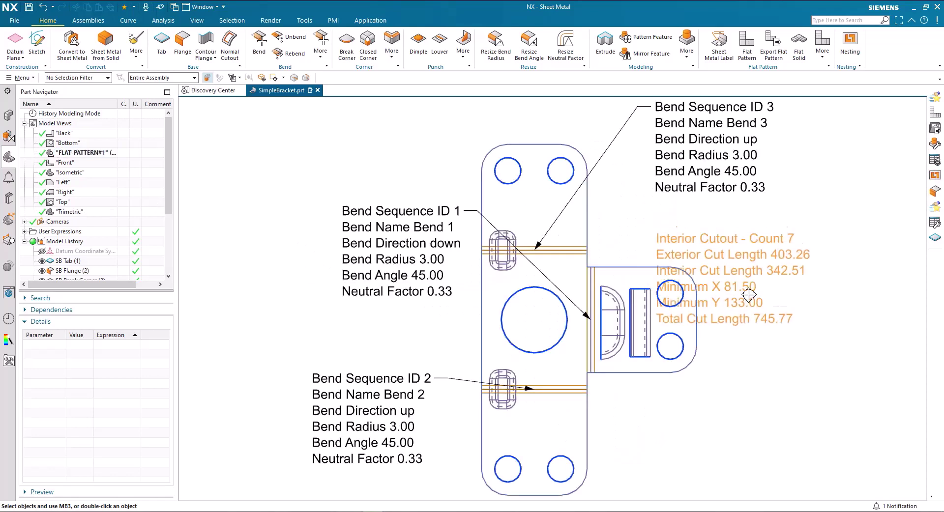
# Step: Move the cut-length note to the lower right and shift the Bend 1 and Bend 3 labels clear
pyautogui.moveTo(706, 267); pyautogui.dragTo(817, 403)
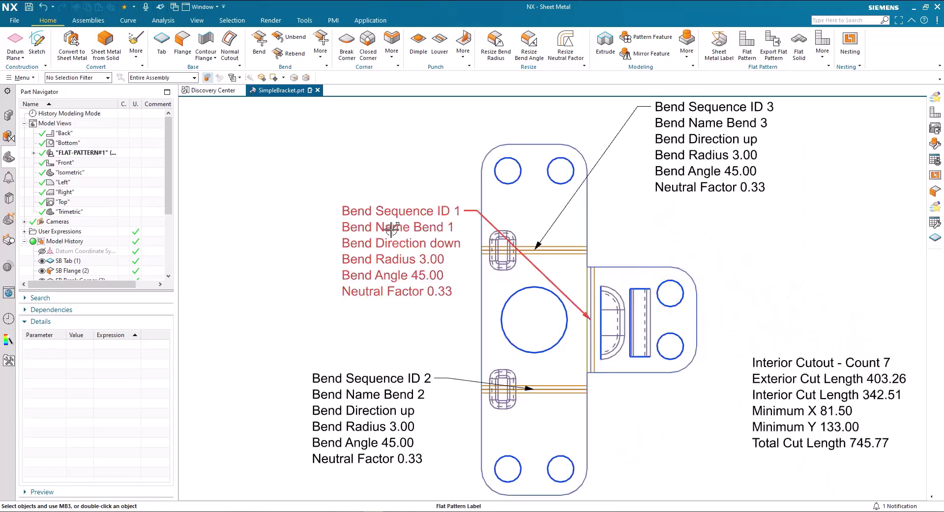
pyautogui.moveTo(376, 224)
pyautogui.mouseDown()
pyautogui.moveTo(311, 220)
pyautogui.moveTo(364, 226)
pyautogui.mouseUp()
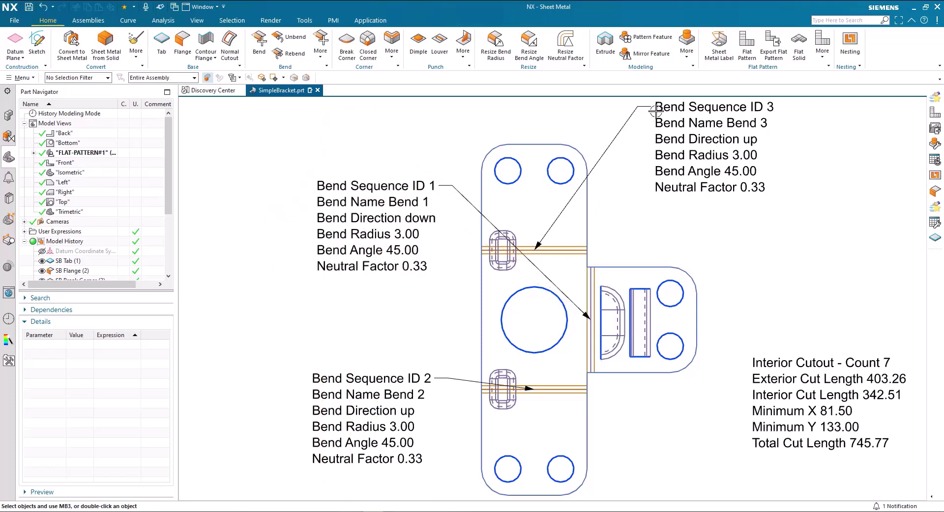
pyautogui.moveTo(721, 154); pyautogui.dragTo(757, 189)
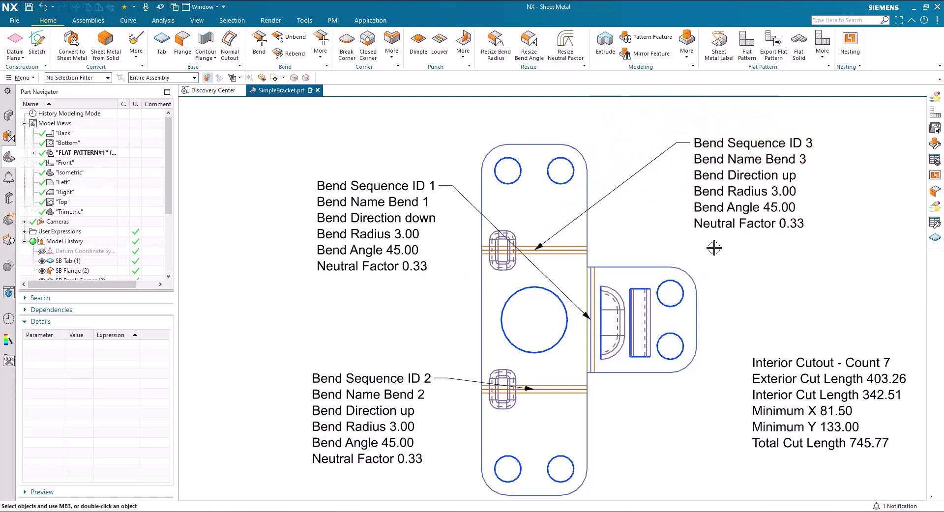
# Step: Turn off the Neutral Factor and Bend Name lines in the Bend 3 label's settings
pyautogui.rightClick(719, 147)
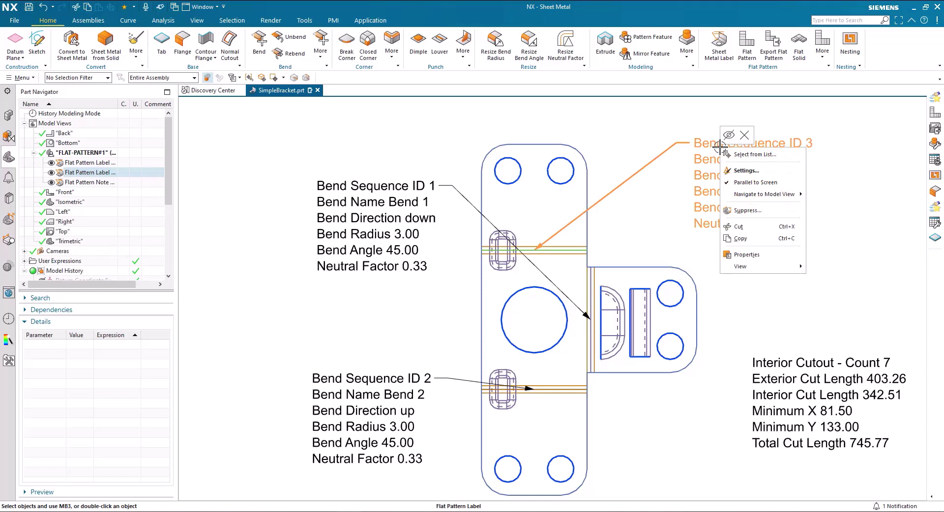
pyautogui.click(746, 171)
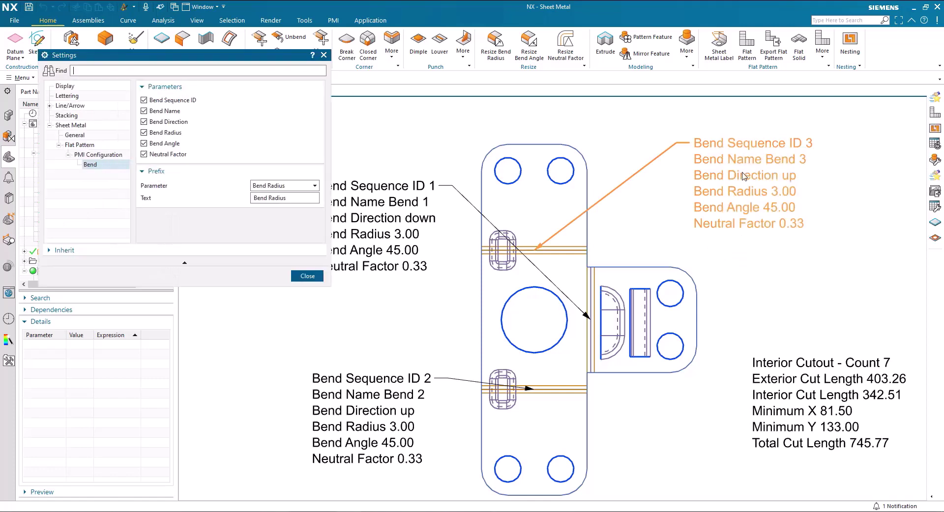
pyautogui.click(144, 155)
pyautogui.click(144, 111)
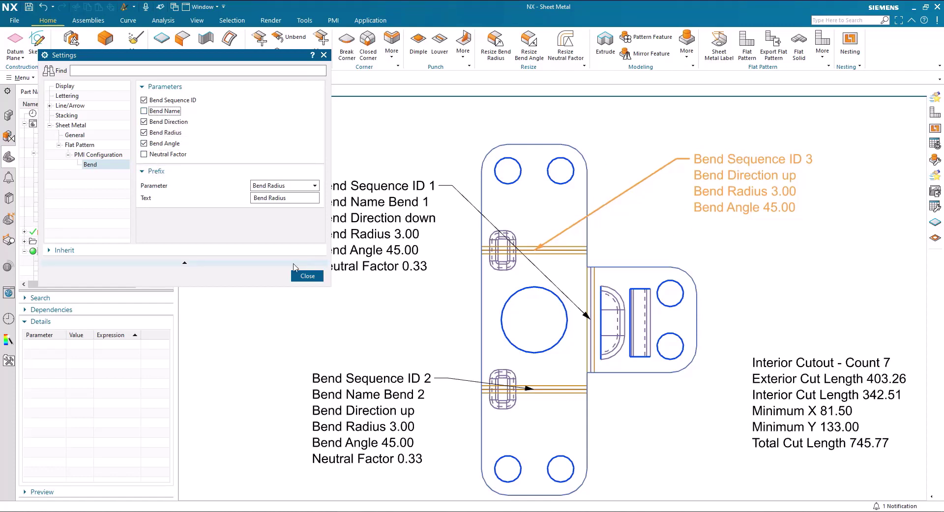
pyautogui.click(304, 276)
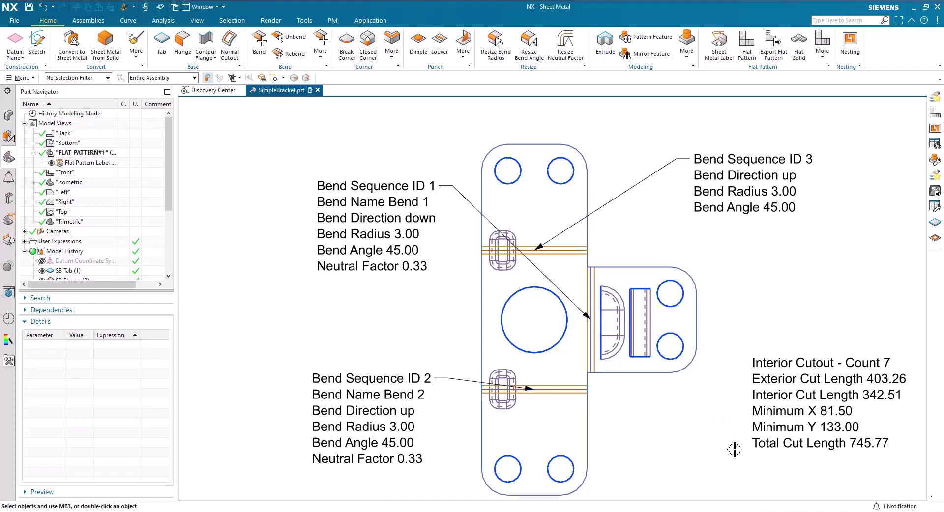
pyautogui.scroll(-4, 117, 268)
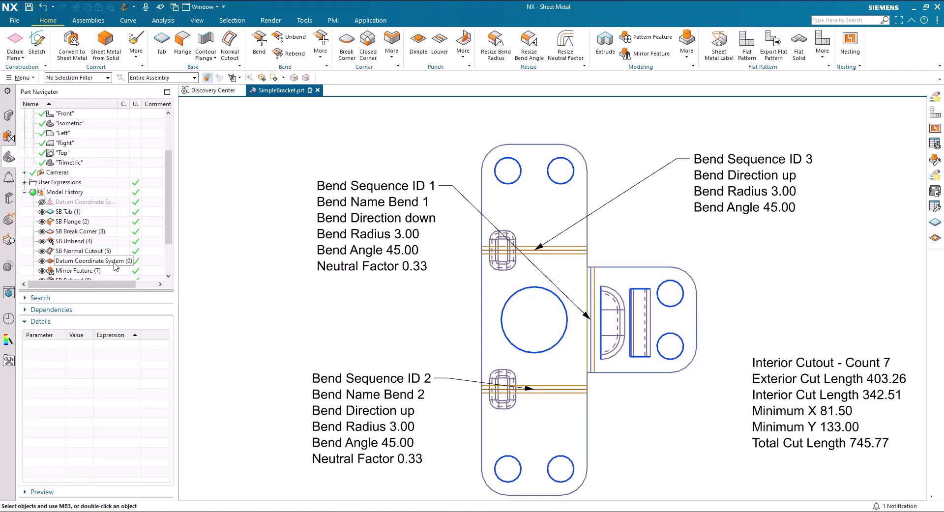
pyautogui.rightClick(86, 271)
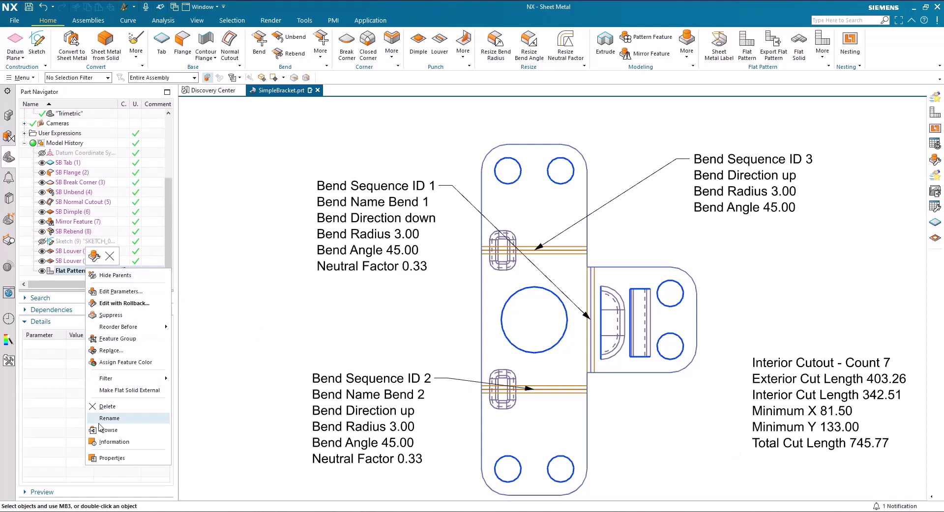
pyautogui.click(101, 461)
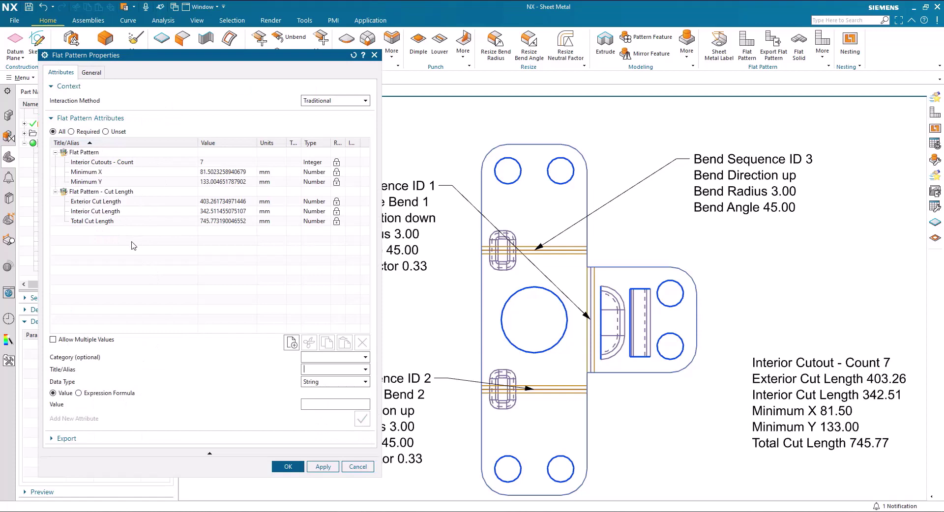
pyautogui.click(358, 467)
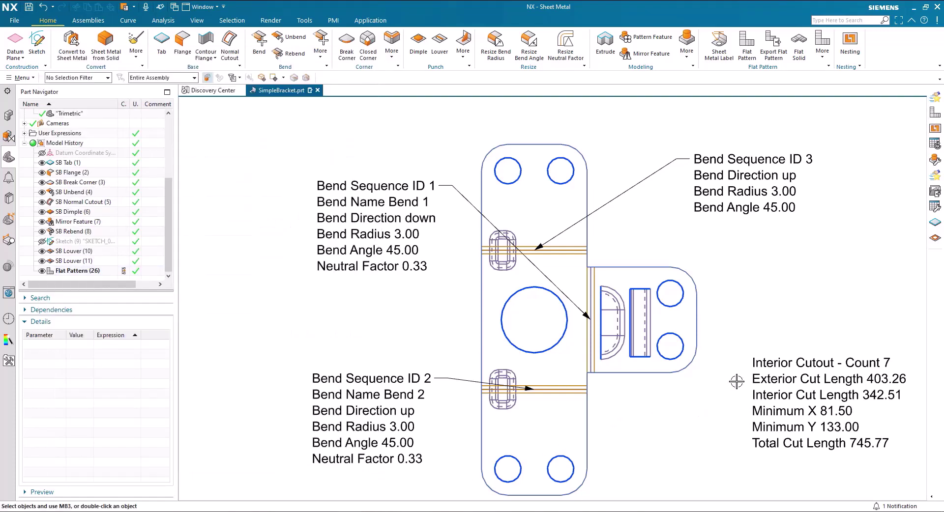
# Step: Turn off Interior Cut Length and Exterior Cut Length in the flat pattern note's settings
pyautogui.rightClick(757, 364)
pyautogui.click(784, 386)
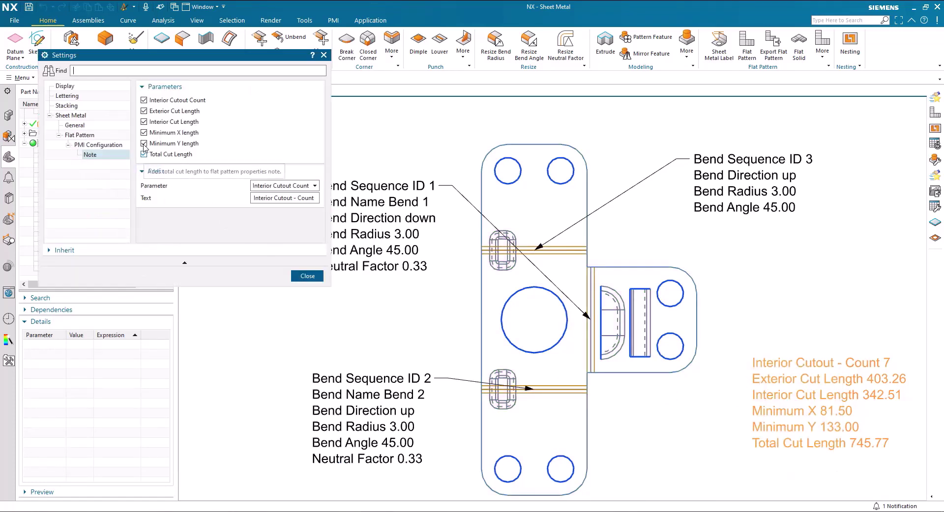
pyautogui.click(144, 122)
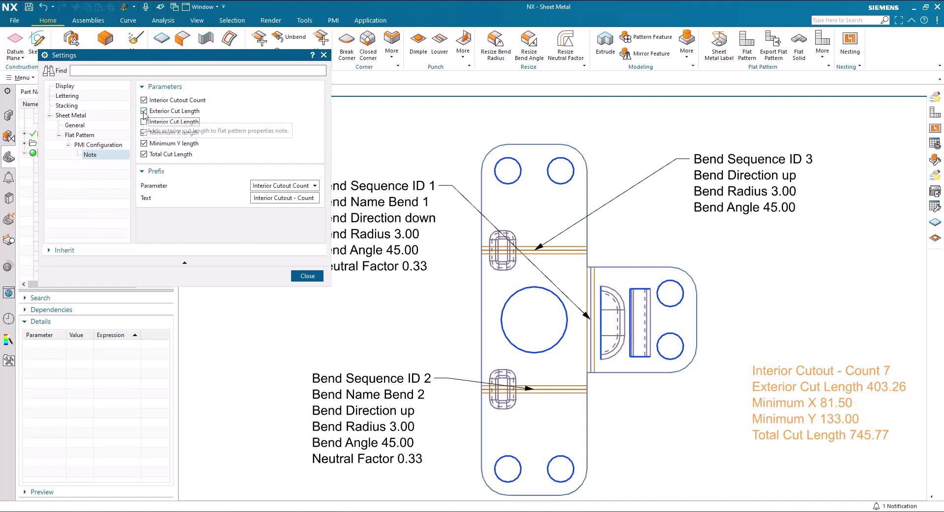
pyautogui.click(144, 111)
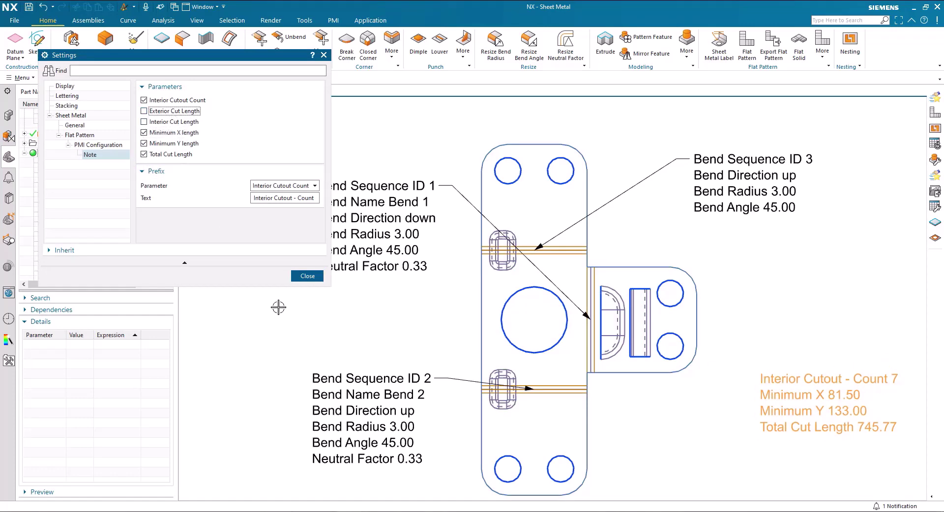
pyautogui.click(308, 276)
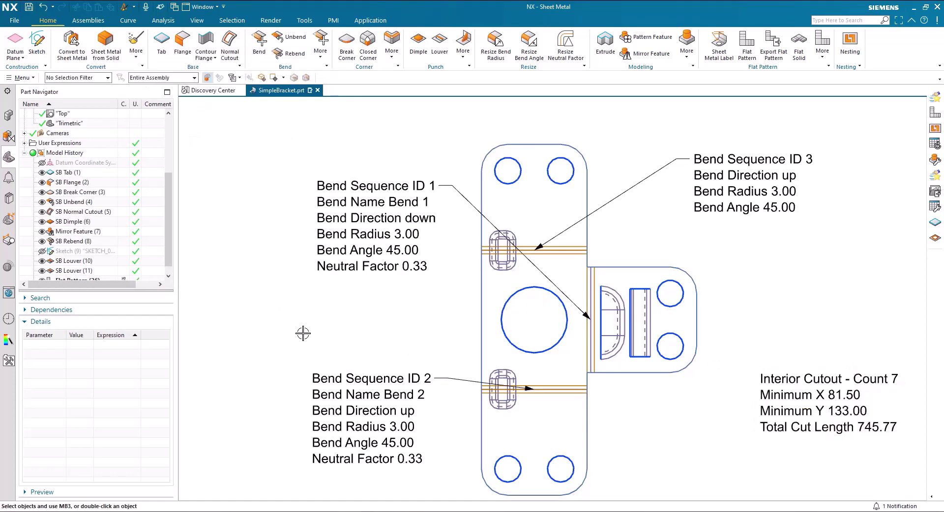
# Step: In PMI Preferences, uncheck neutral factor, angle, radius, direction and name for flat-pattern bend labels
pyautogui.click(14, 23)
pyautogui.moveTo(83, 114)
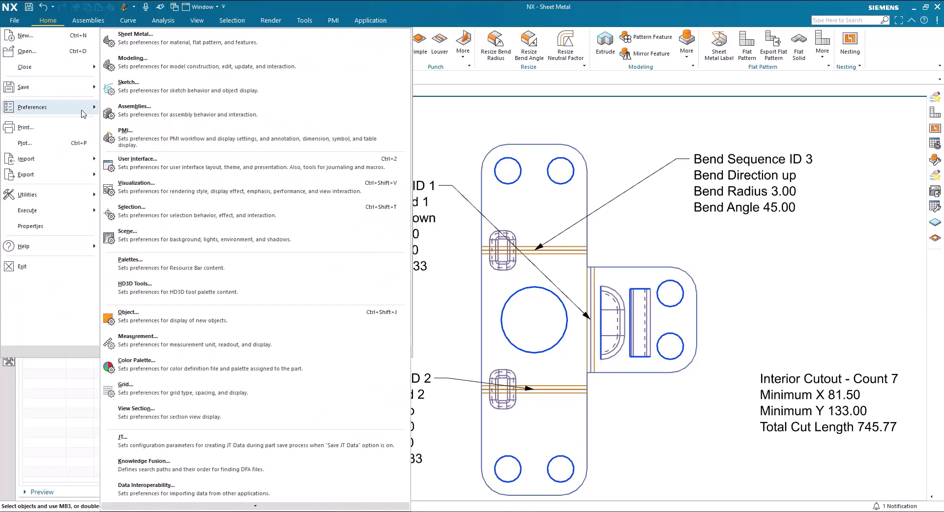
pyautogui.click(144, 138)
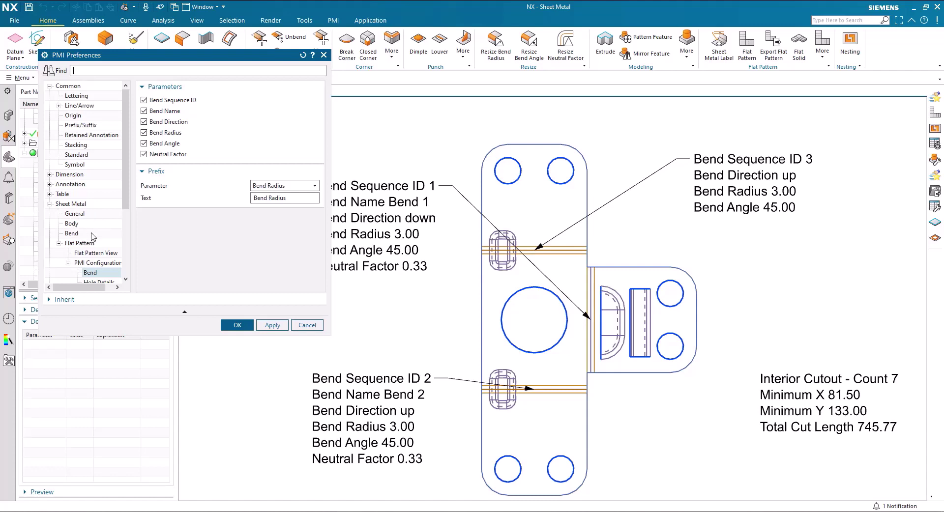
pyautogui.scroll(-3, 92, 237)
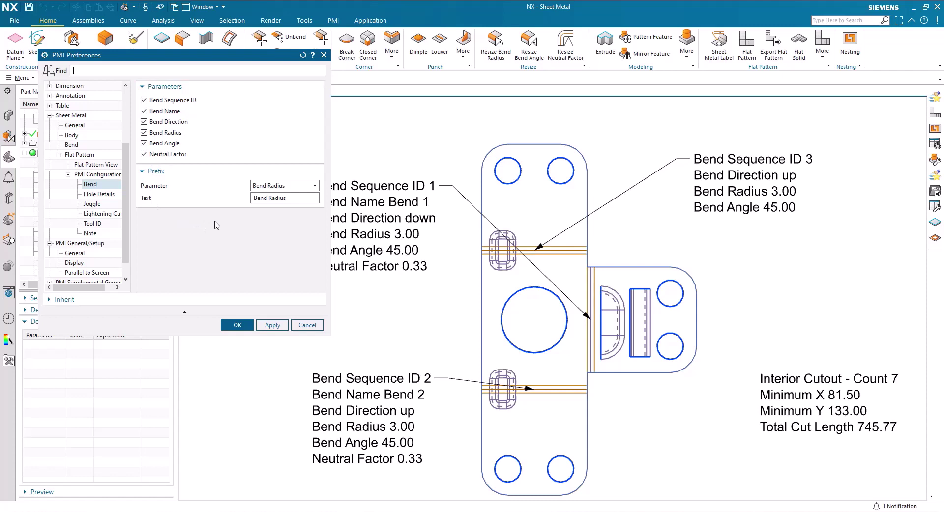
pyautogui.click(144, 154)
pyautogui.click(144, 144)
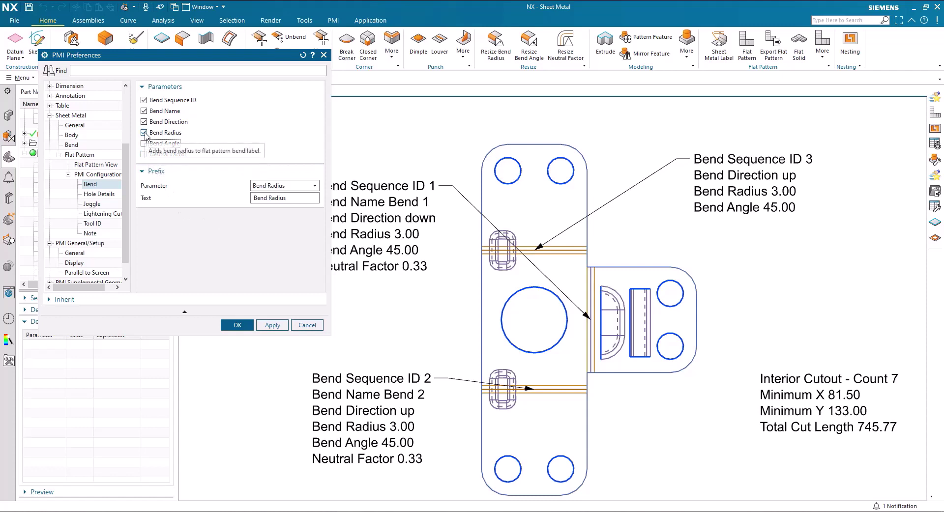
pyautogui.click(144, 132)
pyautogui.click(145, 121)
pyautogui.click(144, 110)
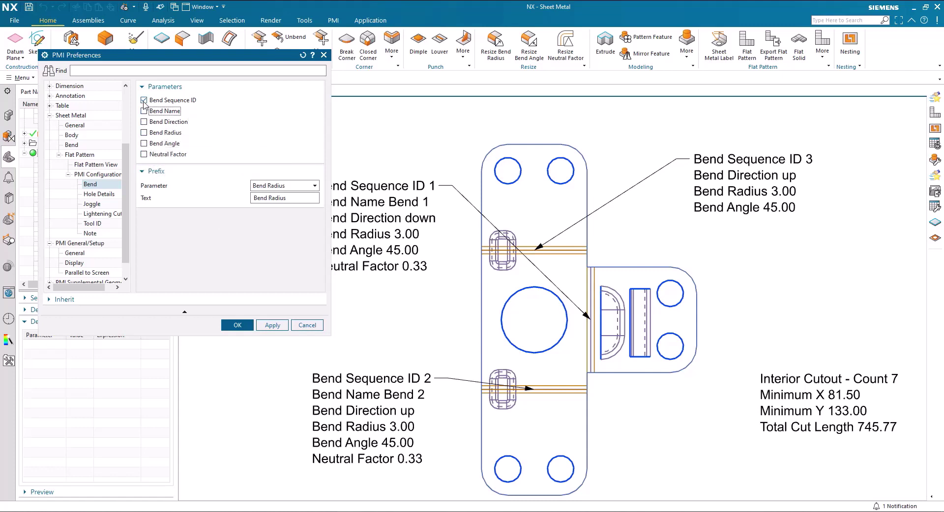
# Step: Set the bend label Prefix Parameter to Bend Sequence ID with empty prefix text and apply
pyautogui.click(277, 187)
pyautogui.click(278, 238)
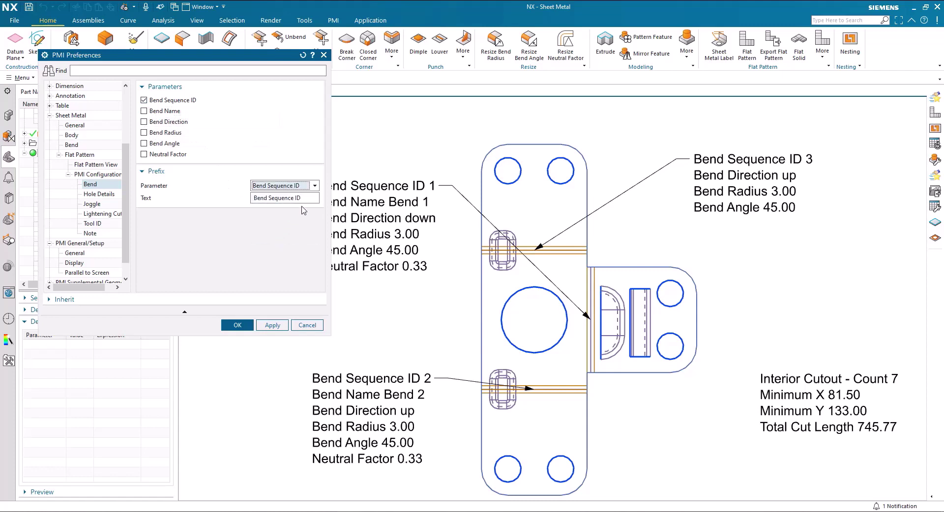
pyautogui.press('BackSpace')
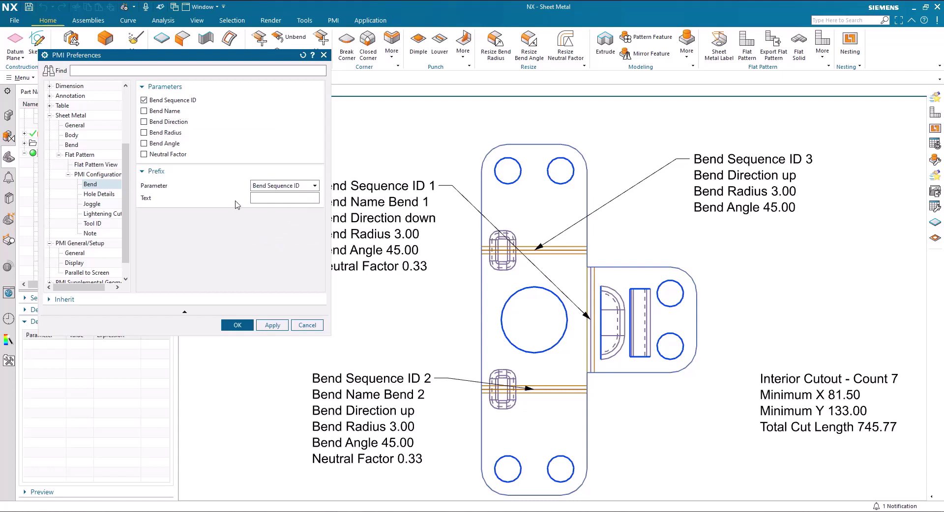
pyautogui.click(238, 325)
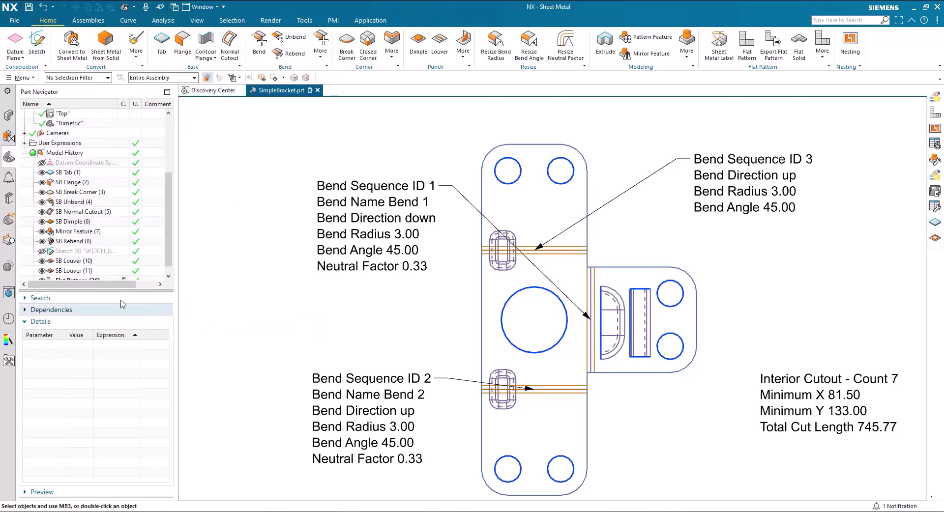
# Step: Switch back to the 3-D Trimetric view of the bracket
pyautogui.scroll(-1, 91, 254)
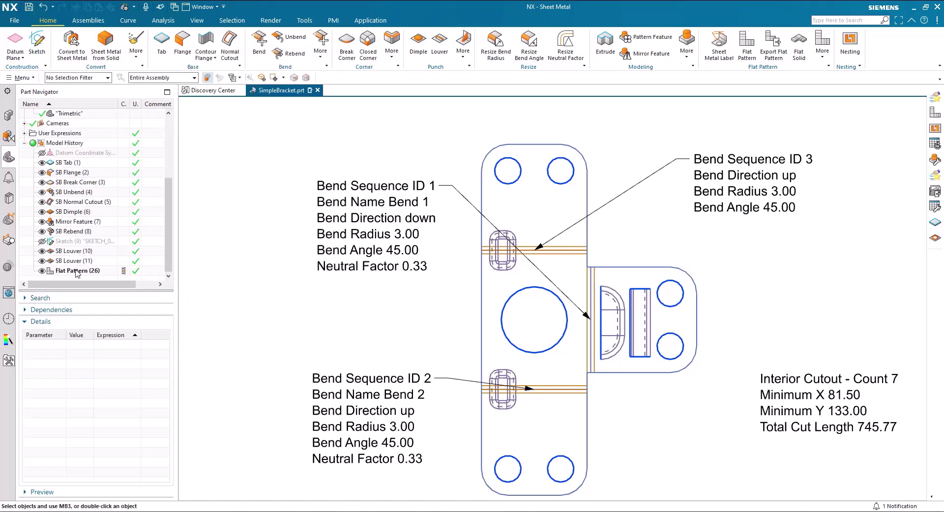
pyautogui.scroll(4, 65, 148)
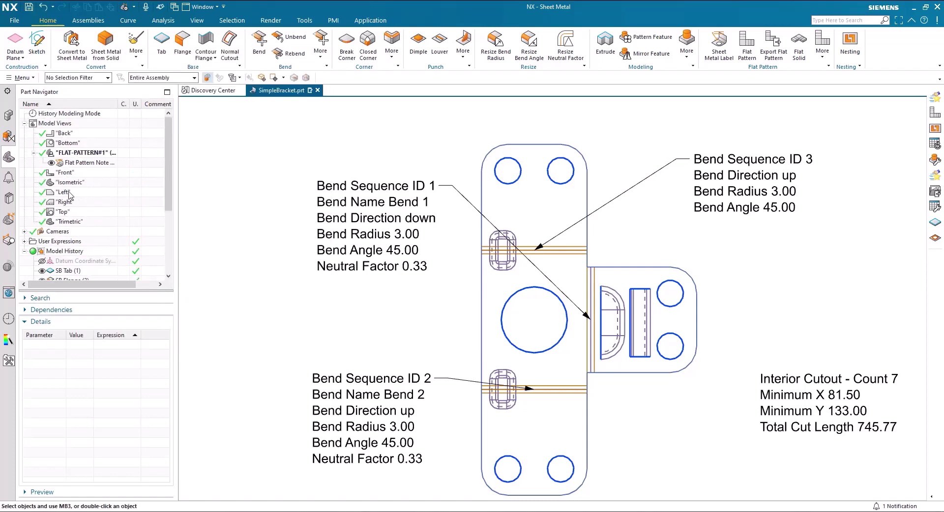
pyautogui.doubleClick(72, 224)
# Step: Create a flat pattern from the bottom face, show FLAT-PATTERN#2, and move its cutout note to the lower right
pyautogui.click(747, 45)
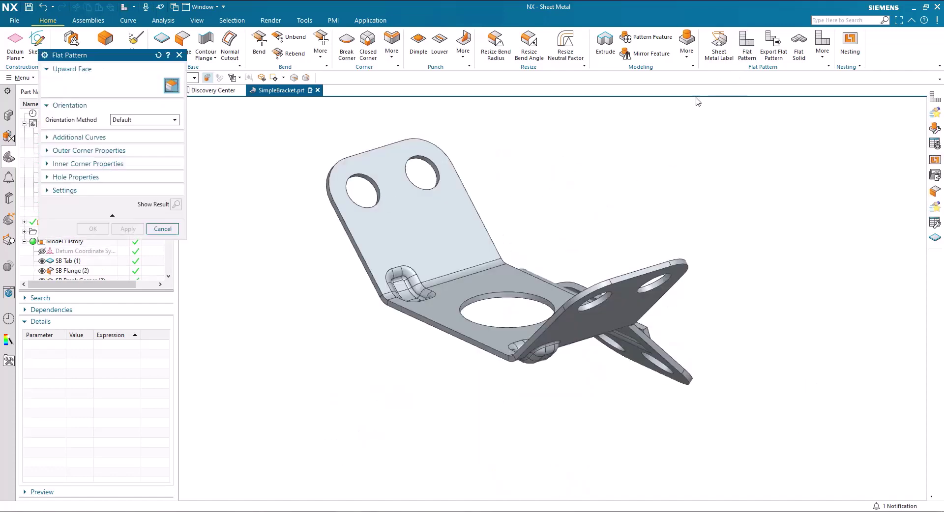
pyautogui.click(489, 284)
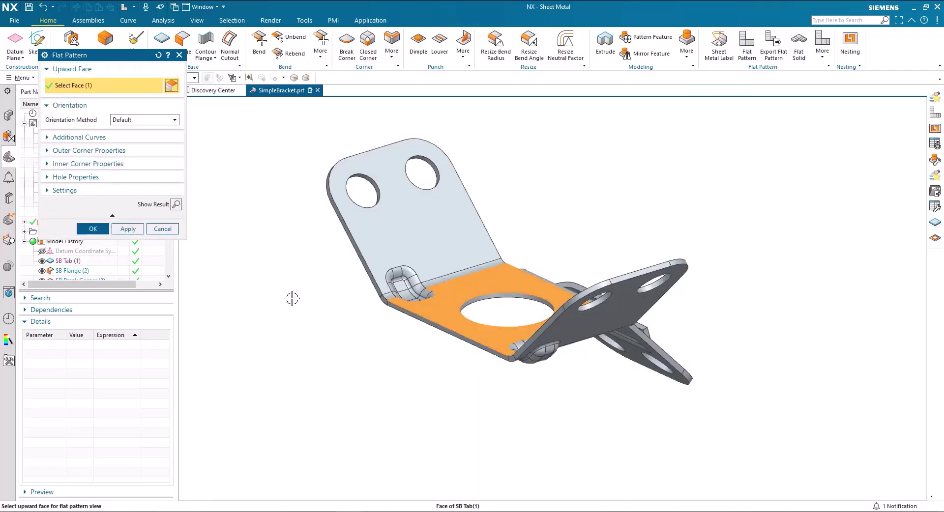
pyautogui.middleClick(250, 291)
pyautogui.middleClick(239, 305)
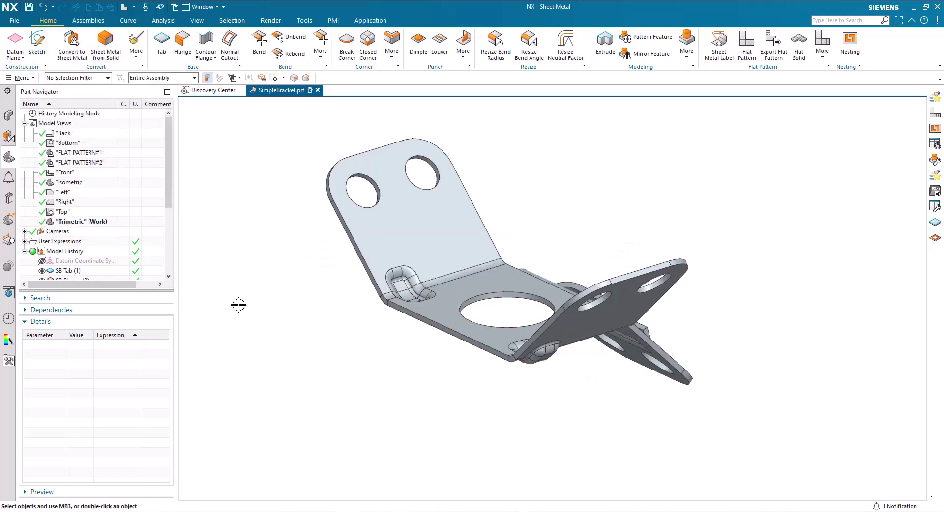
pyautogui.doubleClick(80, 163)
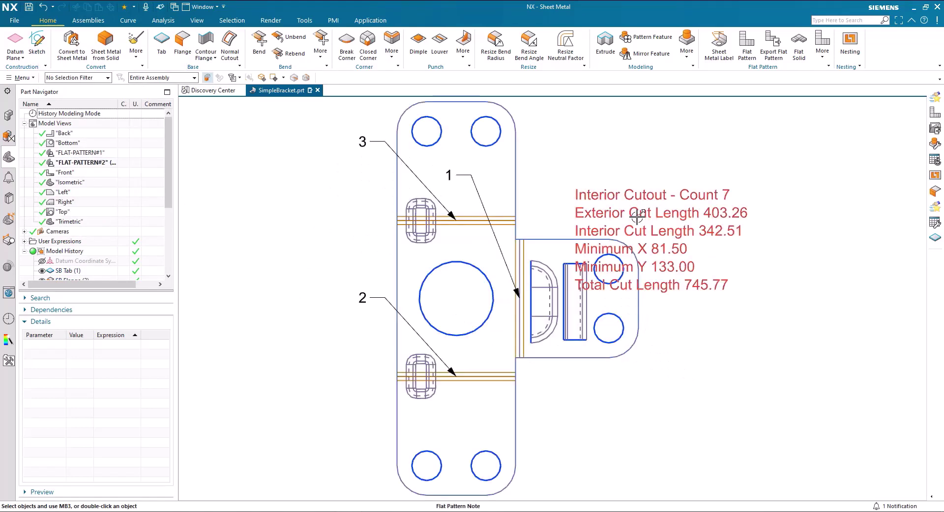
pyautogui.moveTo(637, 215); pyautogui.dragTo(764, 423)
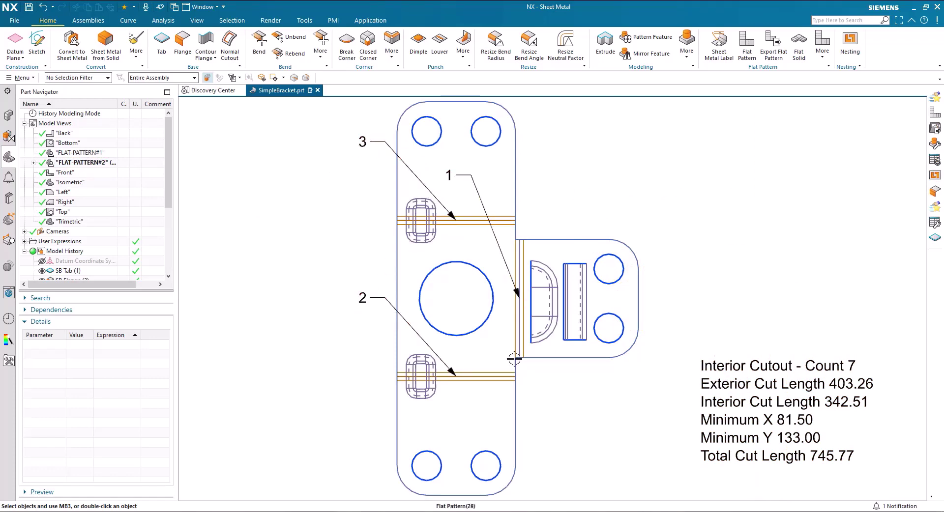
# Step: In the Bend List, move bend 3 up two places to make it bend 1
pyautogui.click(824, 55)
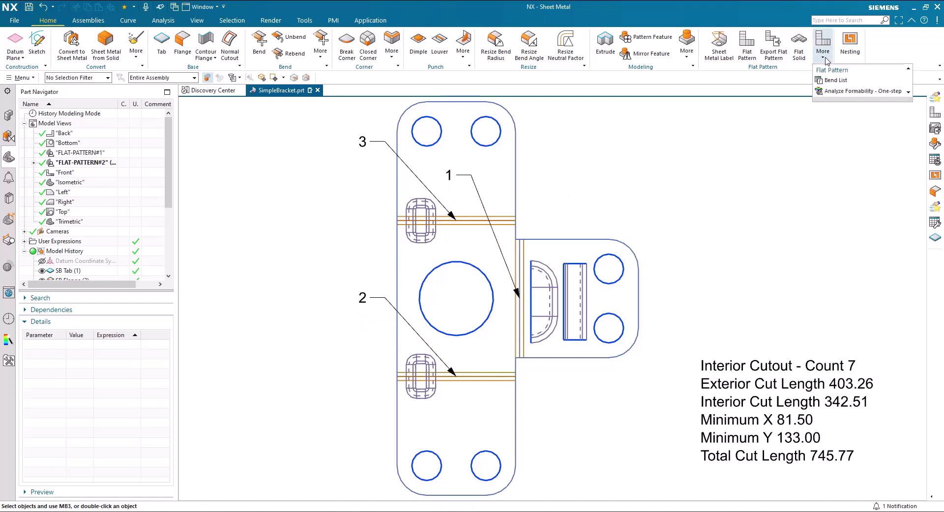
pyautogui.click(851, 83)
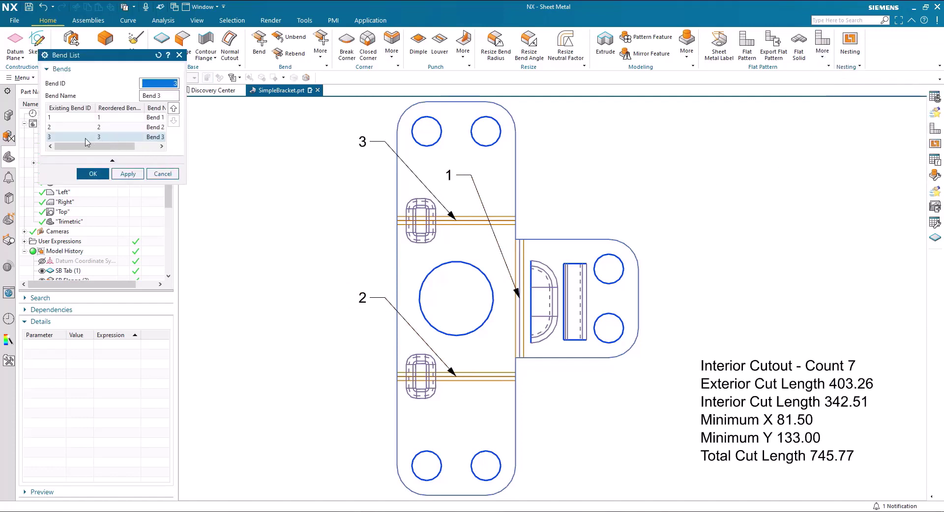
pyautogui.click(84, 140)
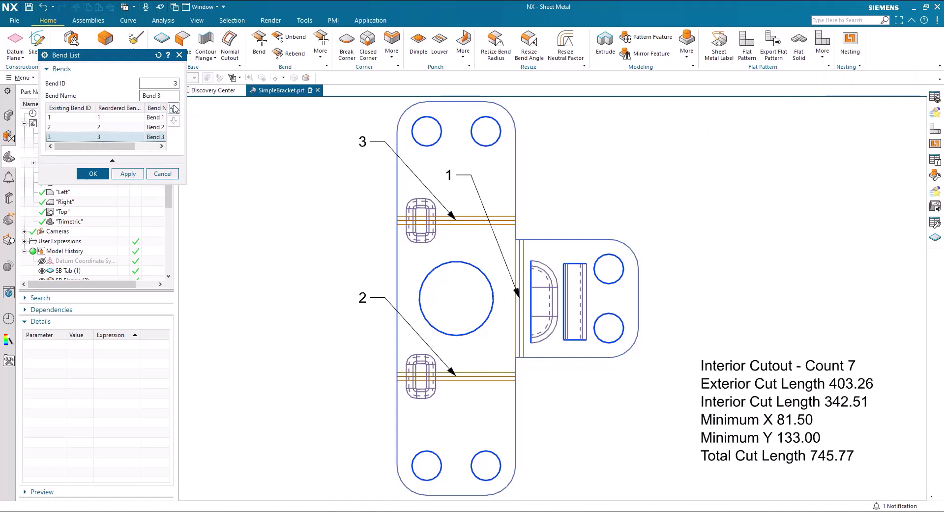
pyautogui.click(174, 108)
pyautogui.click(173, 108)
pyautogui.click(93, 173)
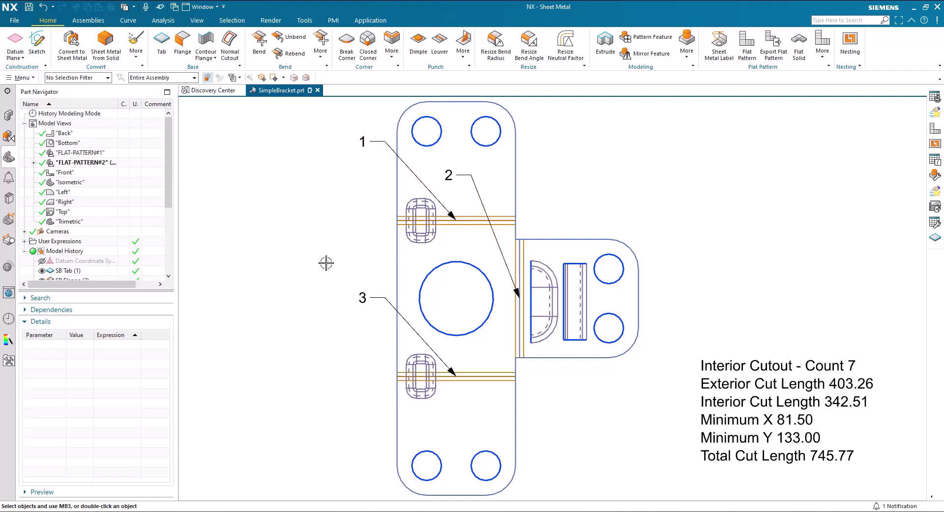
# Step: Insert a Create Bend Table rule instance using the FLAT-PATTERN#2 model view as its source
pyautogui.click(333, 21)
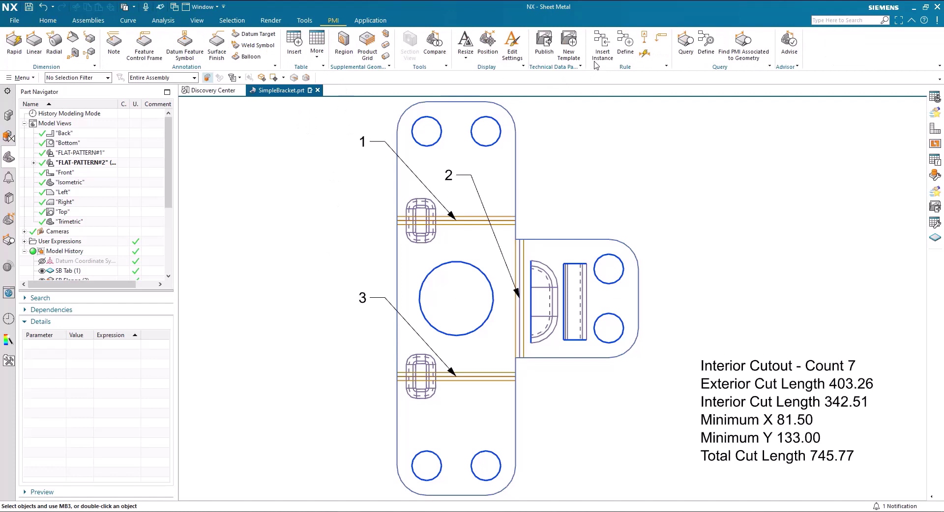
pyautogui.click(603, 46)
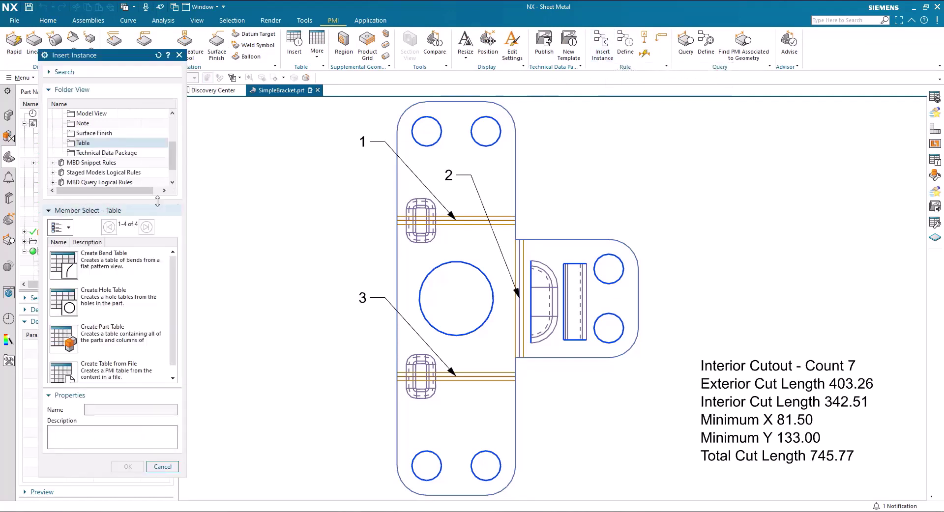
pyautogui.scroll(2, 100, 154)
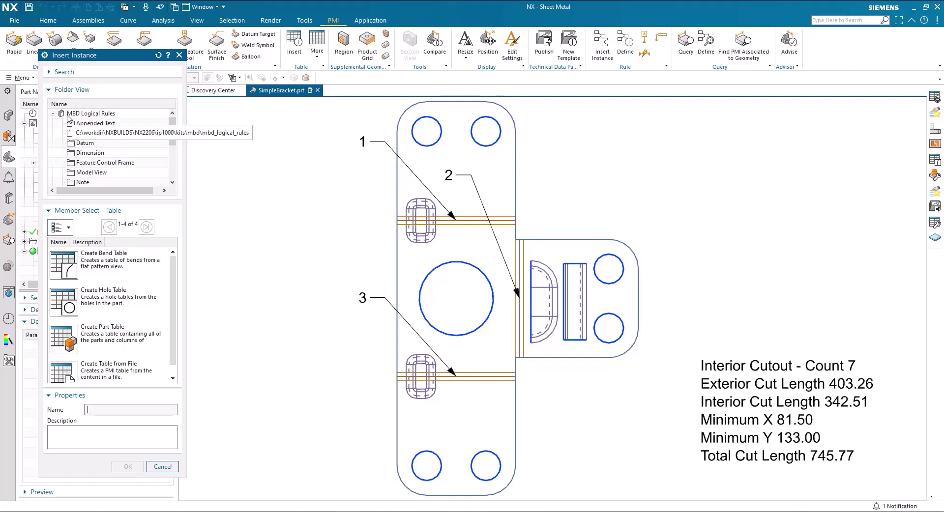
pyautogui.scroll(-4, 74, 128)
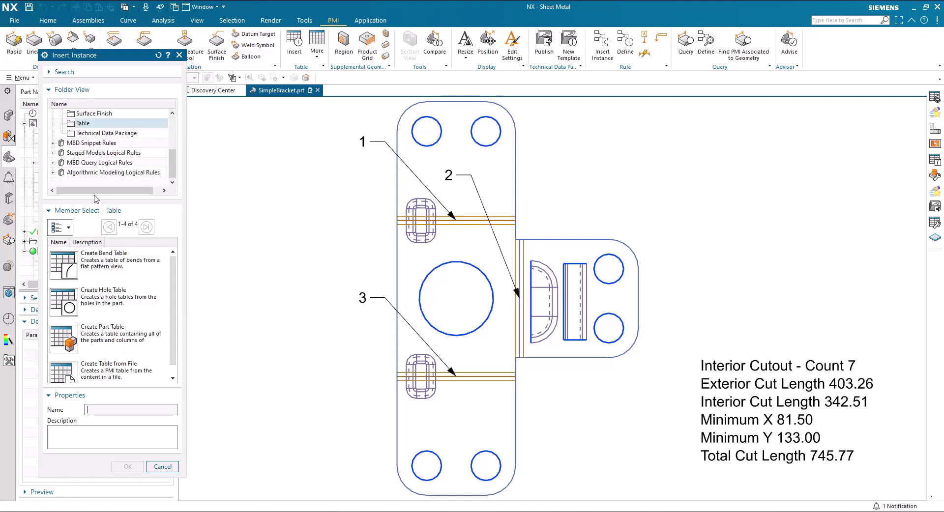
pyautogui.click(70, 272)
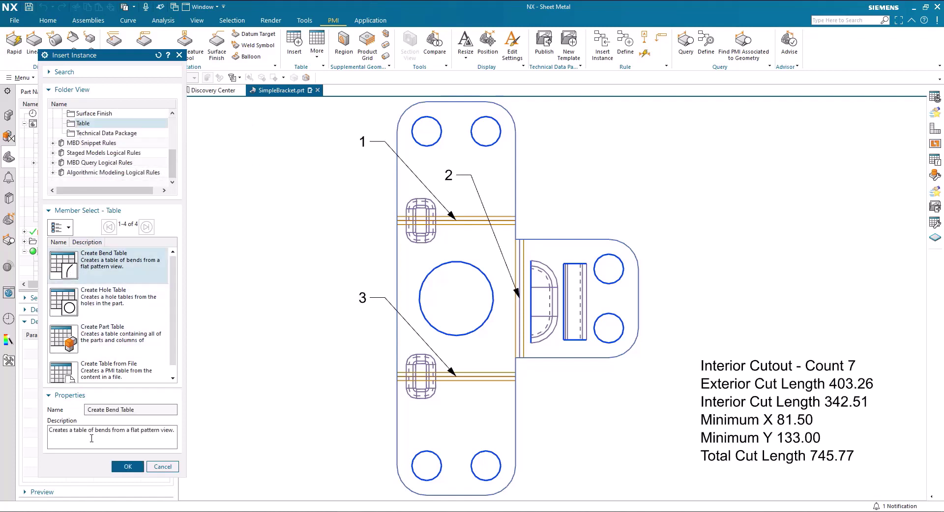
pyautogui.click(124, 468)
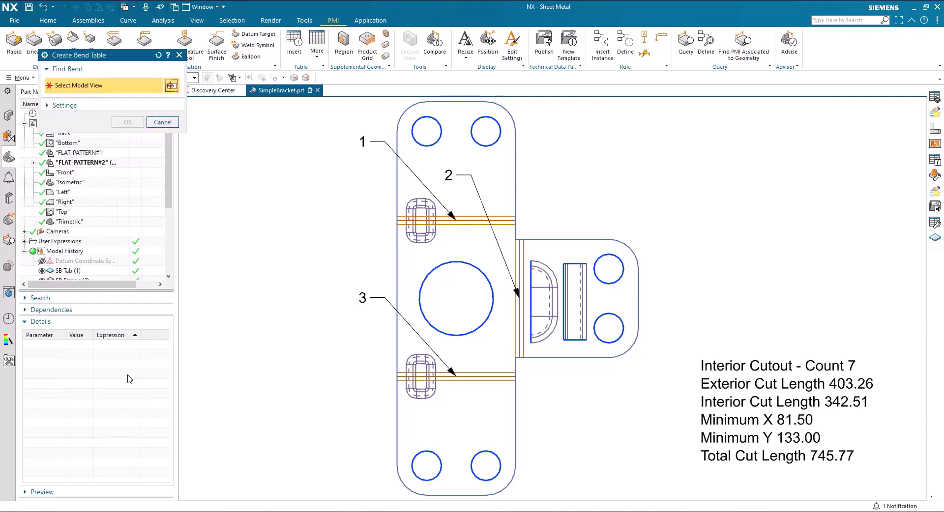
pyautogui.click(68, 163)
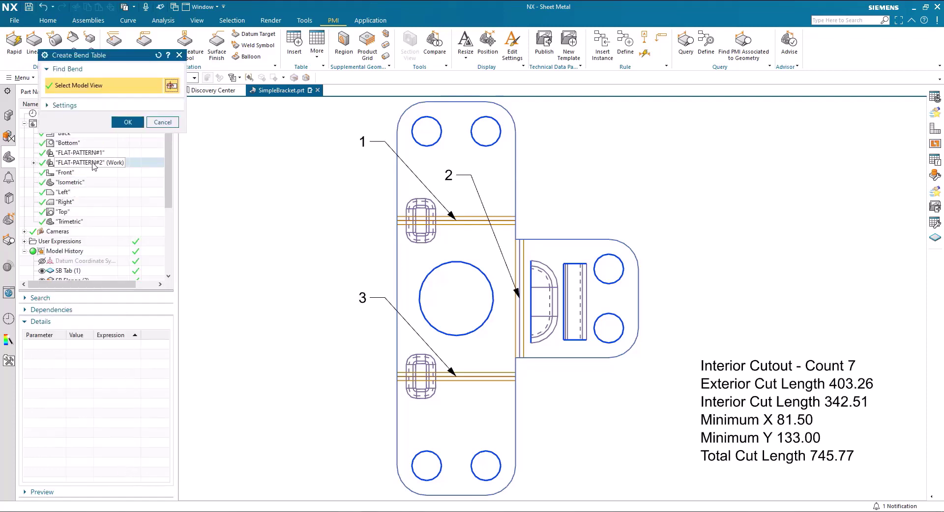
pyautogui.click(129, 122)
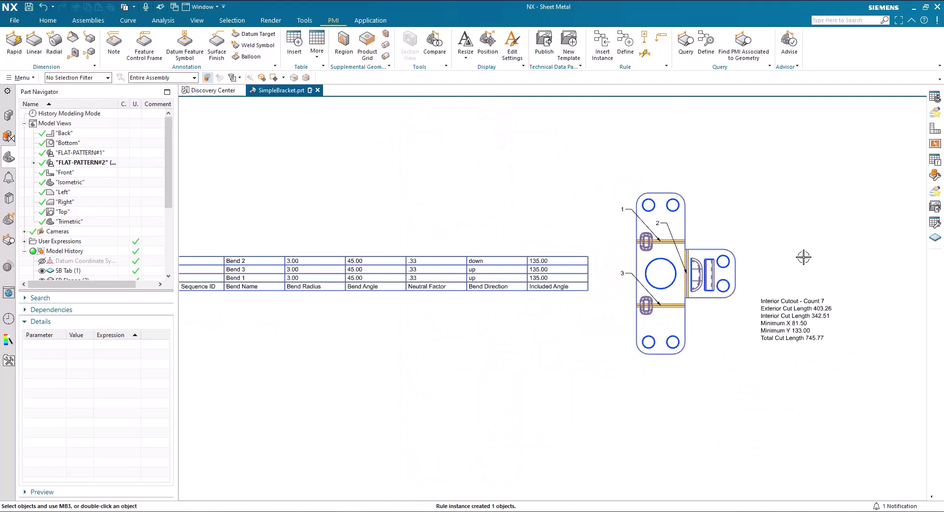
# Step: Drag the bend table above the flat pattern and fit both in view
pyautogui.scroll(-1, 772, 377)
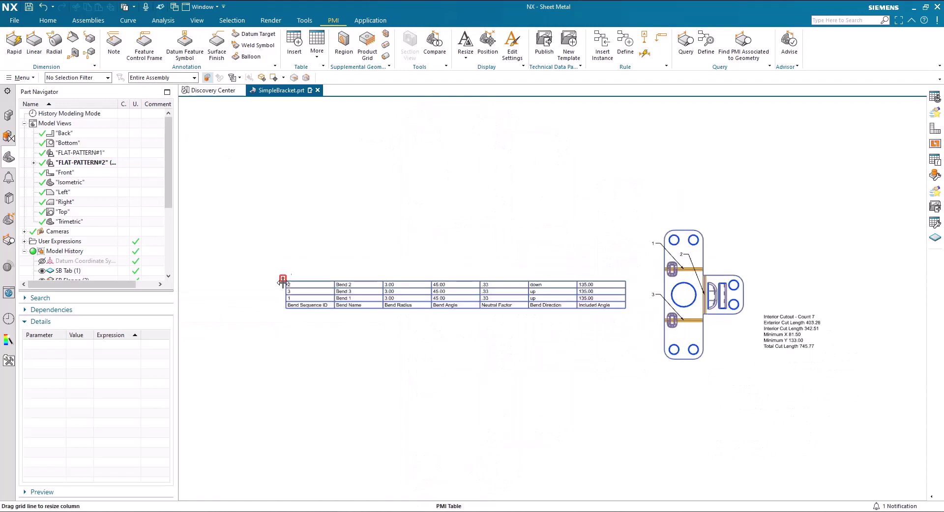
pyautogui.moveTo(286, 278)
pyautogui.mouseDown()
pyautogui.moveTo(520, 200)
pyautogui.moveTo(604, 191)
pyautogui.mouseUp()
pyautogui.hotkey('ctrl', 'f')
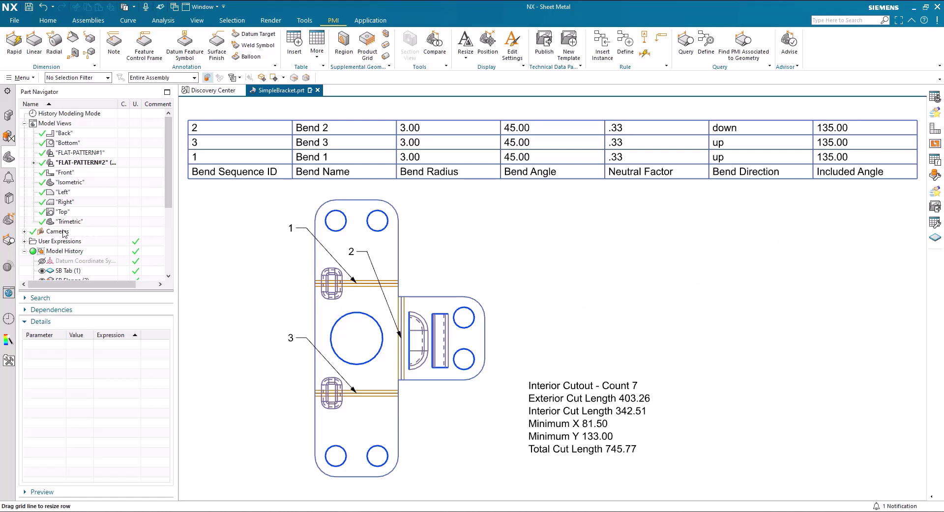
# Step: Change the Angle 1 expression of SB Flange (2) from 45 to 30
pyautogui.scroll(-1, 59, 275)
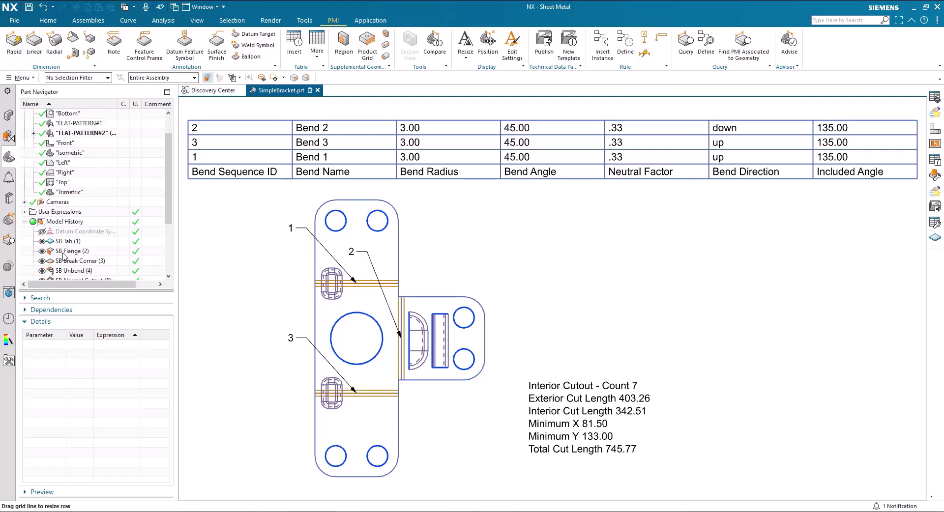
pyautogui.click(64, 252)
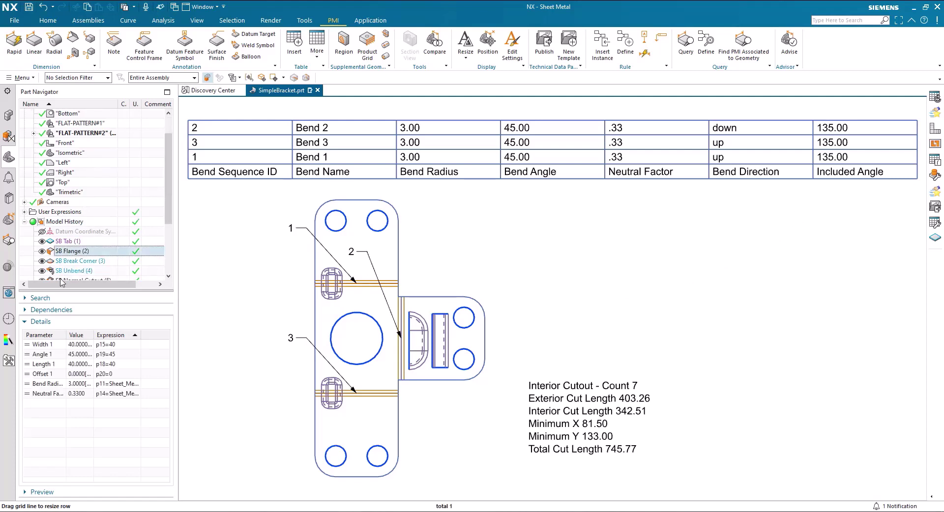
pyautogui.doubleClick(118, 355)
pyautogui.press('Return')
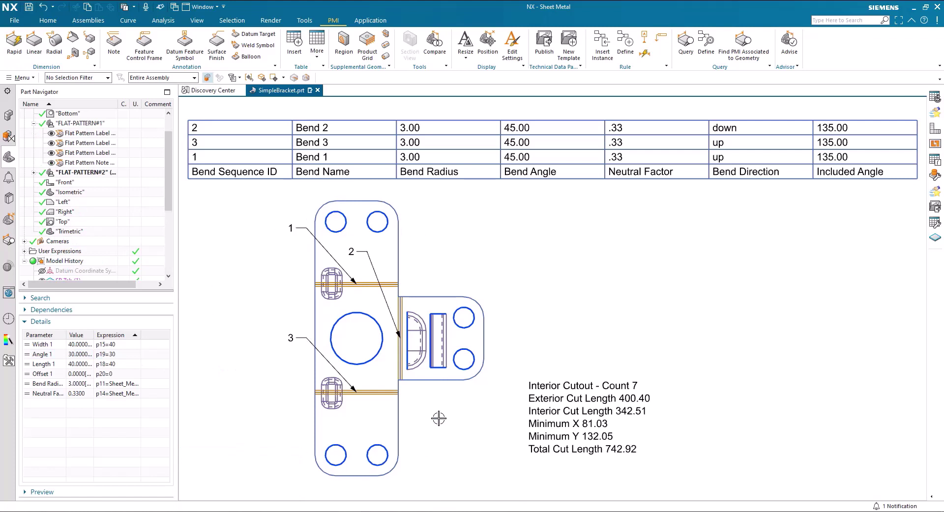
pyautogui.click(8, 221)
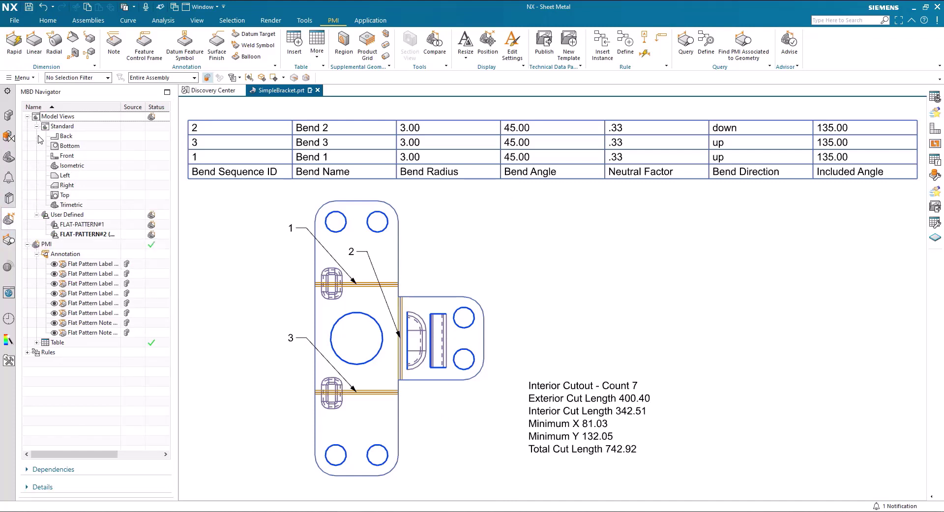
# Step: Update the Create Bend Table rule so all three bends show 30.00 bend and 150.00 included angles
pyautogui.click(27, 353)
pyautogui.rightClick(67, 364)
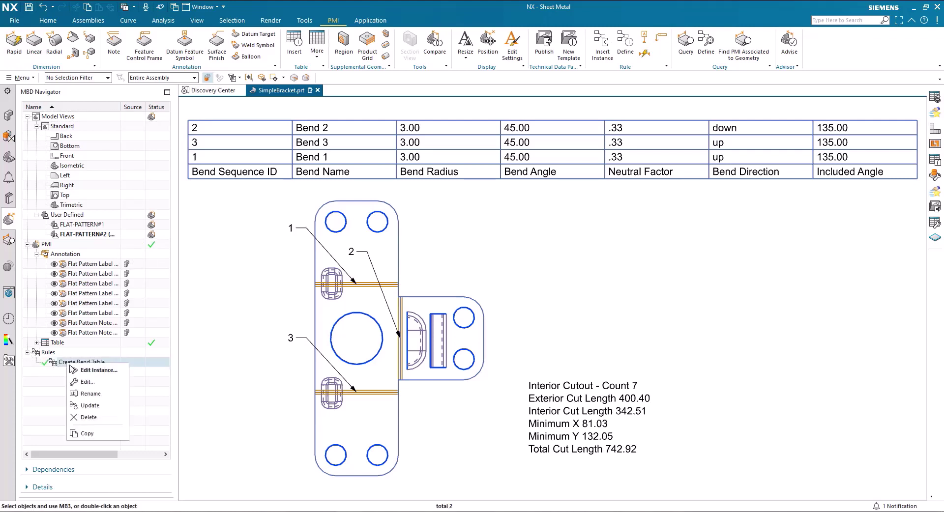
pyautogui.click(89, 406)
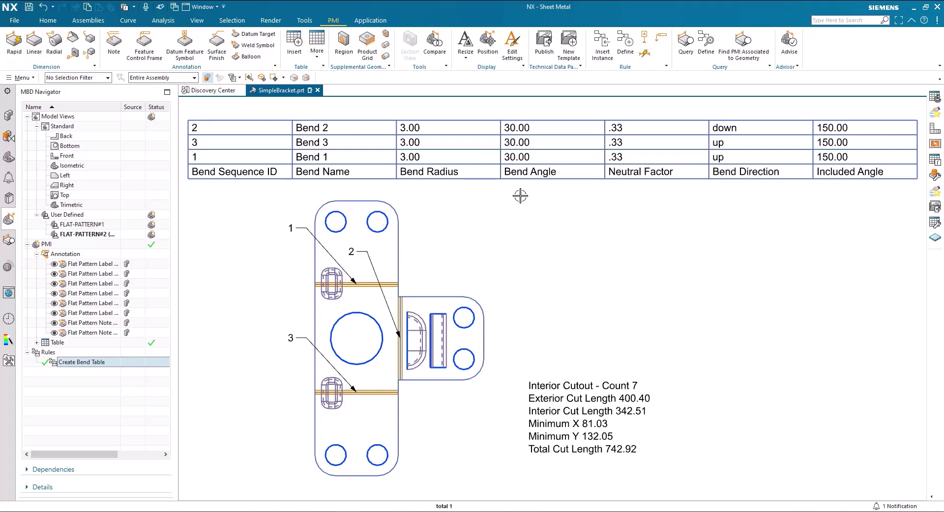
# Step: Switch to Drafting and create an A3 template sheet, skipping the title block entries
pyautogui.hotkey('ctrl', 'shift', 'd')
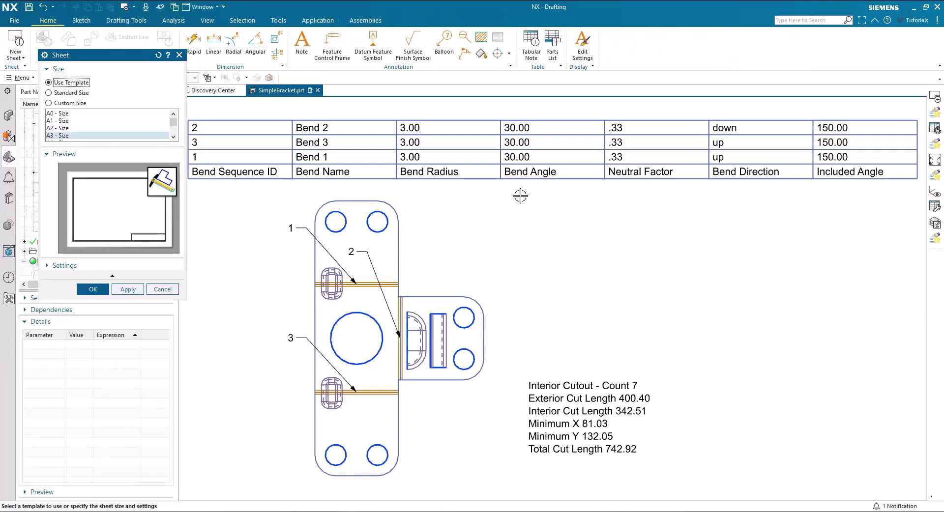
pyautogui.click(93, 290)
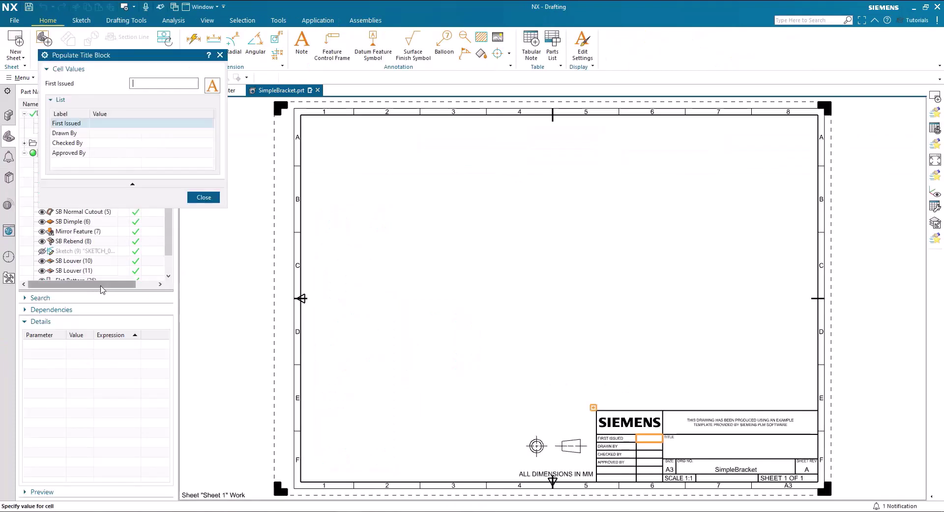
pyautogui.click(201, 200)
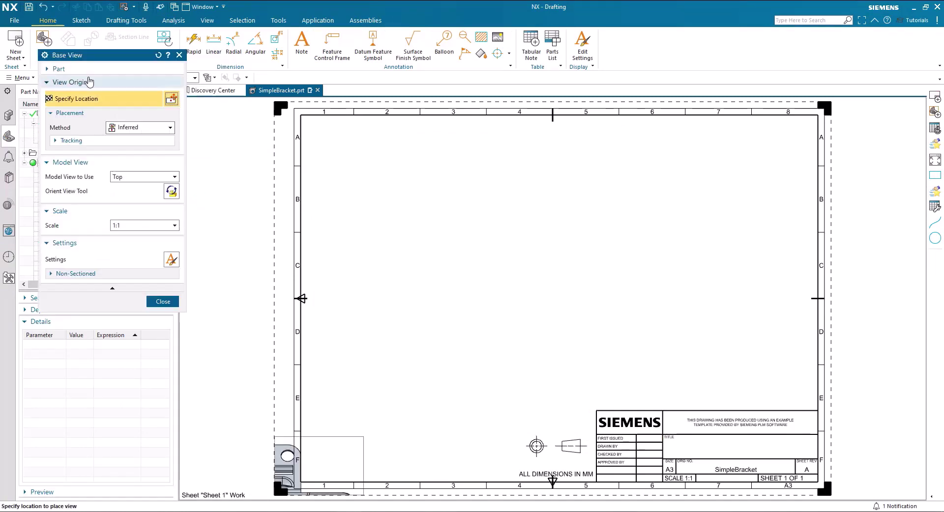
# Step: Choose FLAT-PATTERN#2 for the base view and set its PMI to From Model View
pyautogui.click(128, 178)
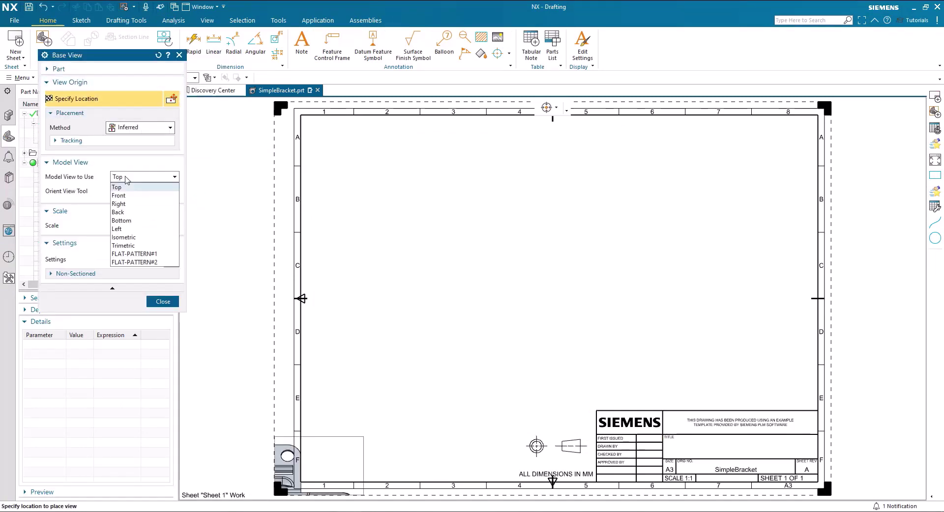
pyautogui.click(138, 262)
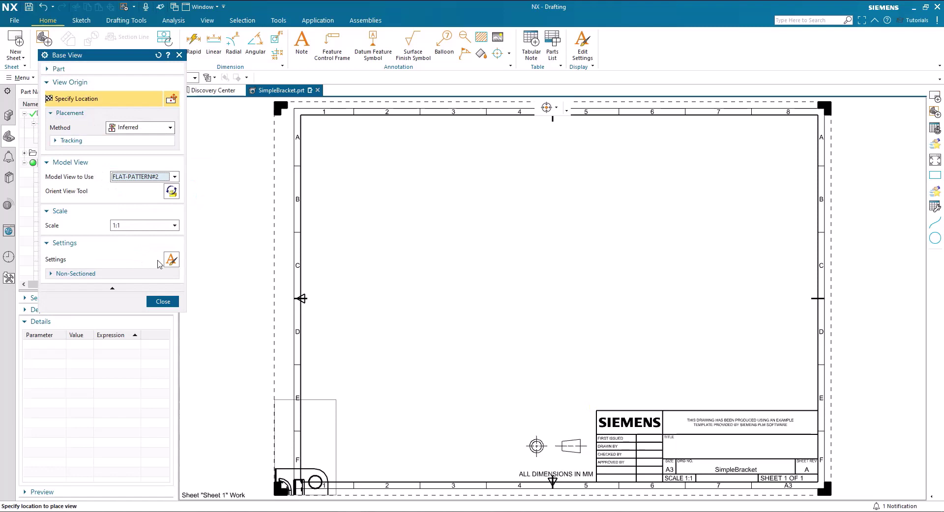
pyautogui.middleClick(167, 263)
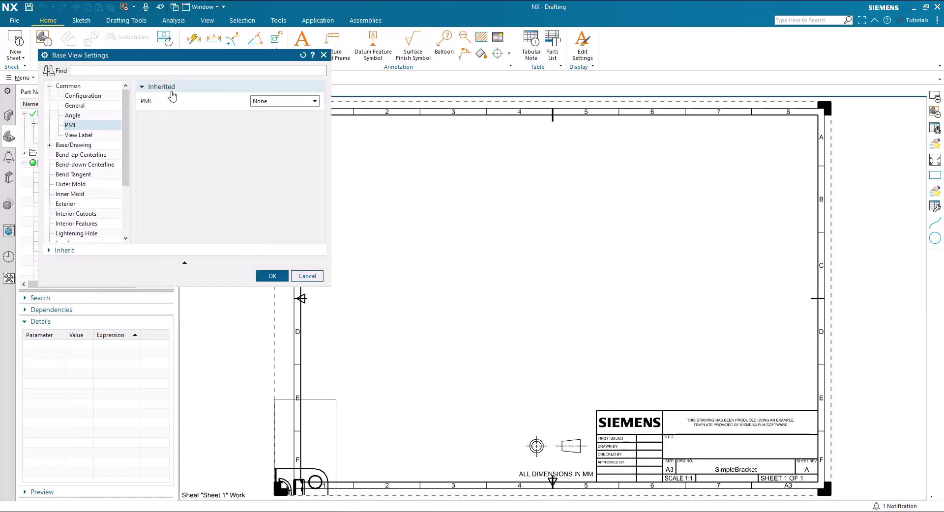
pyautogui.click(264, 104)
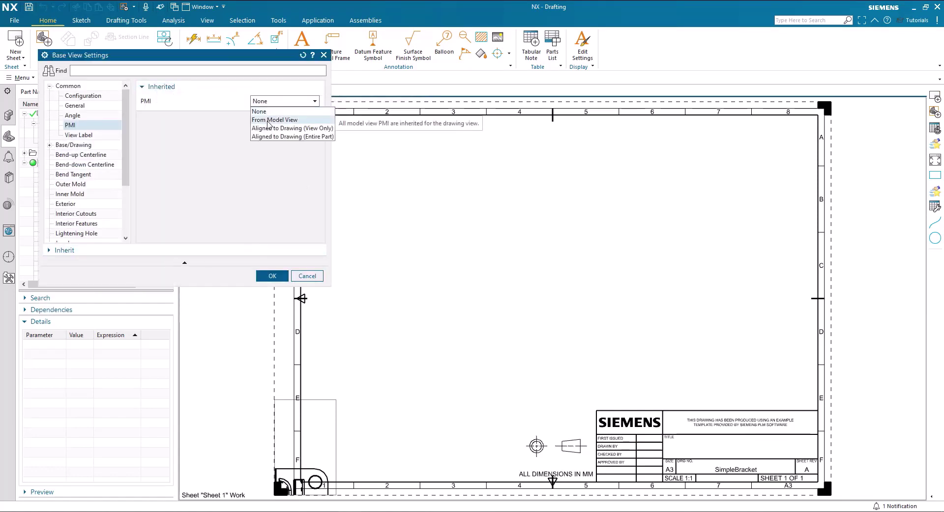
pyautogui.click(281, 116)
# Step: Place the FLAT-PATTERN#2 view with its bend table and note, then shift it up-left on the sheet
pyautogui.click(270, 276)
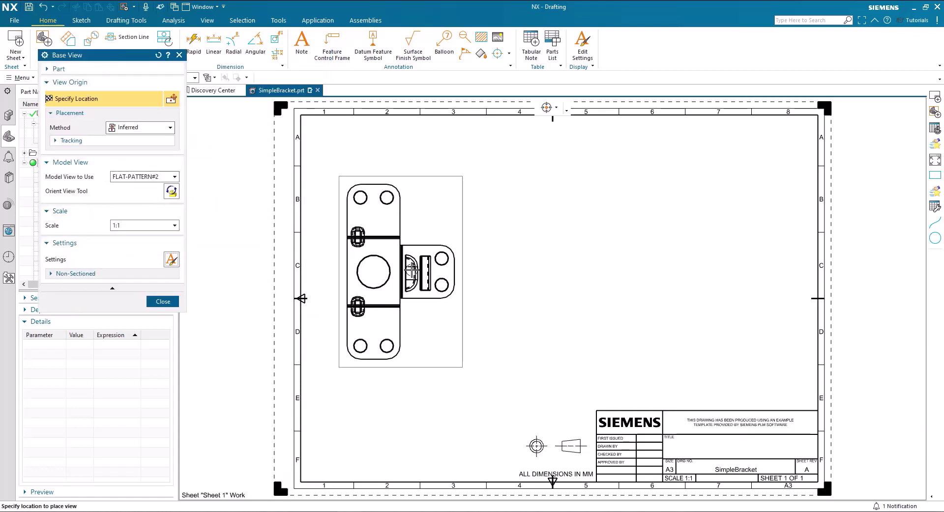
pyautogui.click(599, 295)
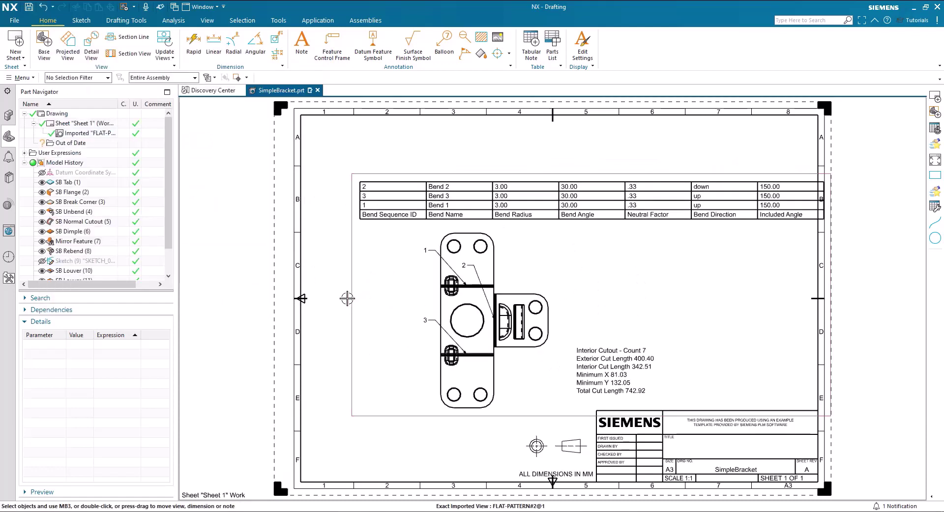
pyautogui.moveTo(345, 298); pyautogui.dragTo(322, 264)
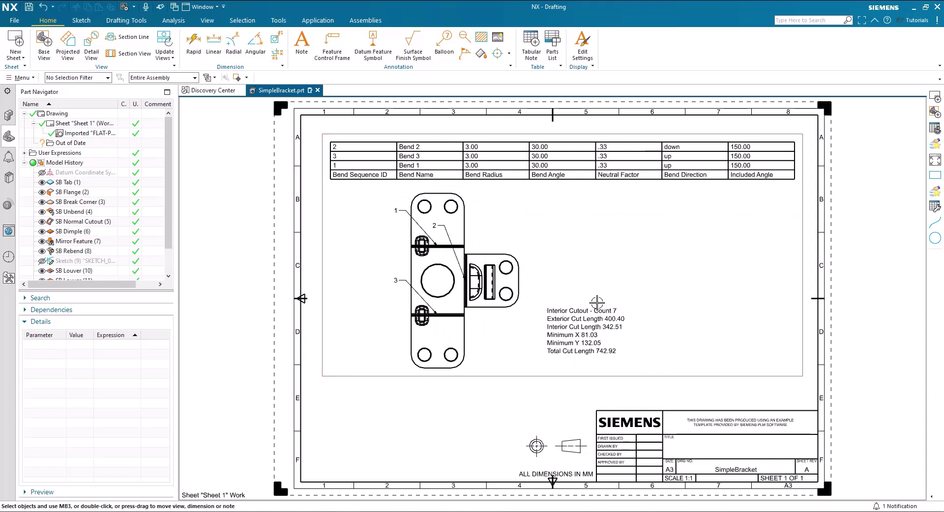